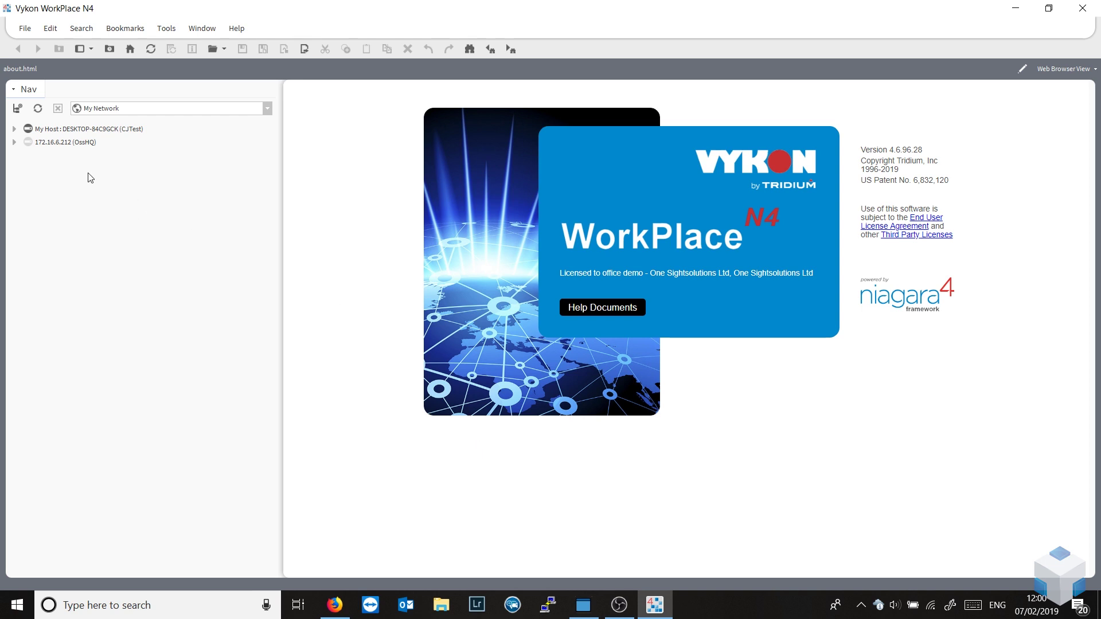
Step: Expand host 172.16.6.212 and log in to its Platform to list the 12 platform tools
{"action": "left_click", "coordinate": [13, 142]}
{"action": "double_click", "coordinate": [54, 157]}
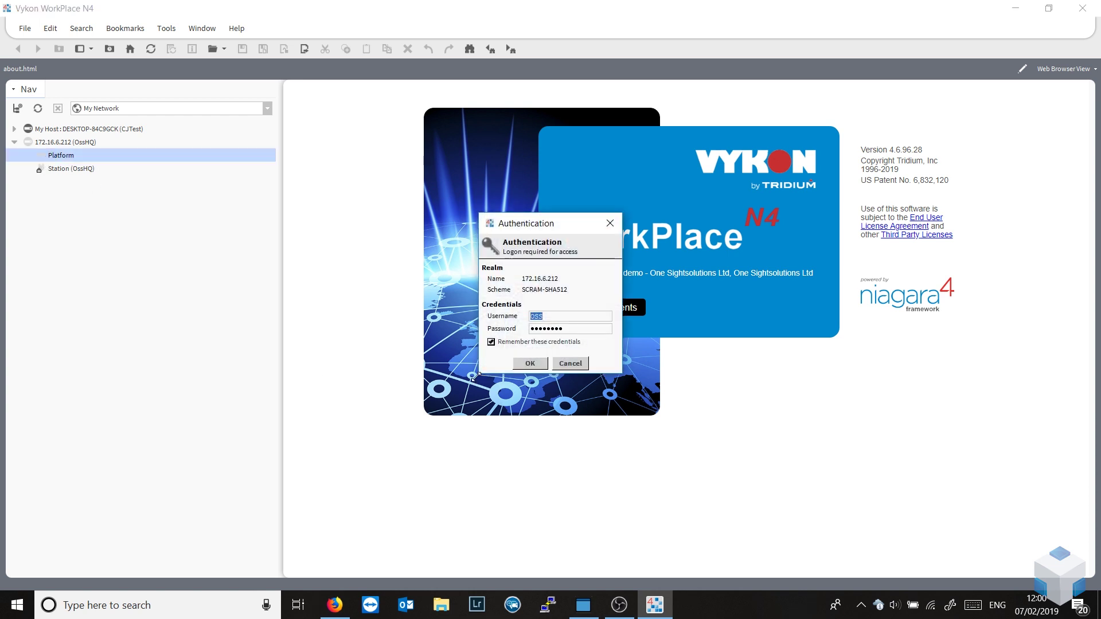
{"action": "left_click", "coordinate": [530, 364]}
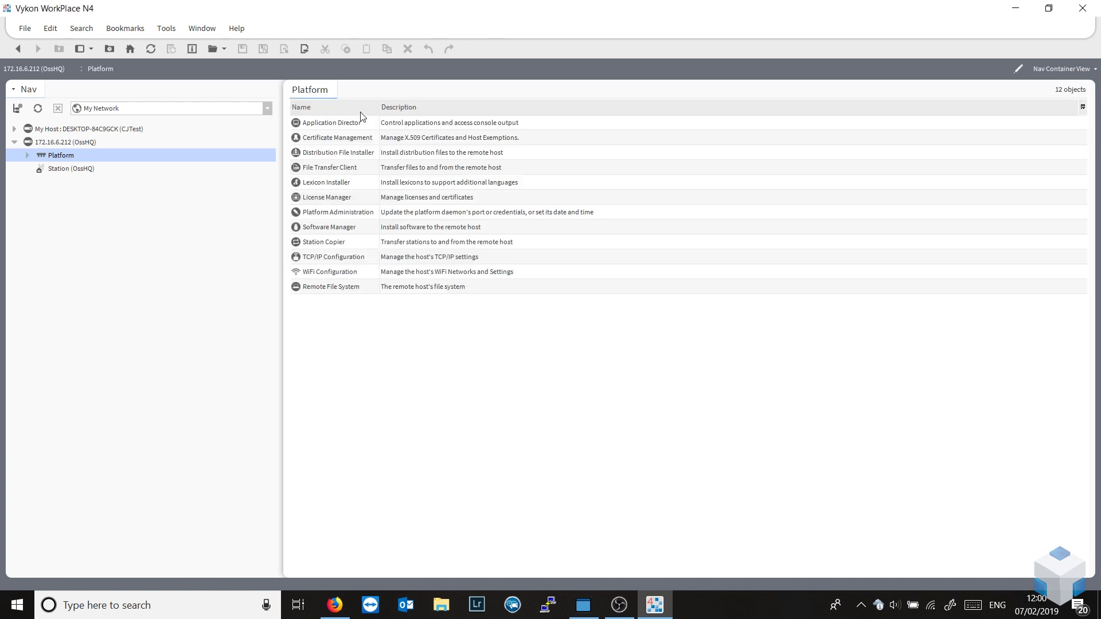
Step: Open Platform Administration to view the OssHQ JACE-8000 station summary running Niagara 4.6.96.28.1
{"action": "double_click", "coordinate": [347, 212]}
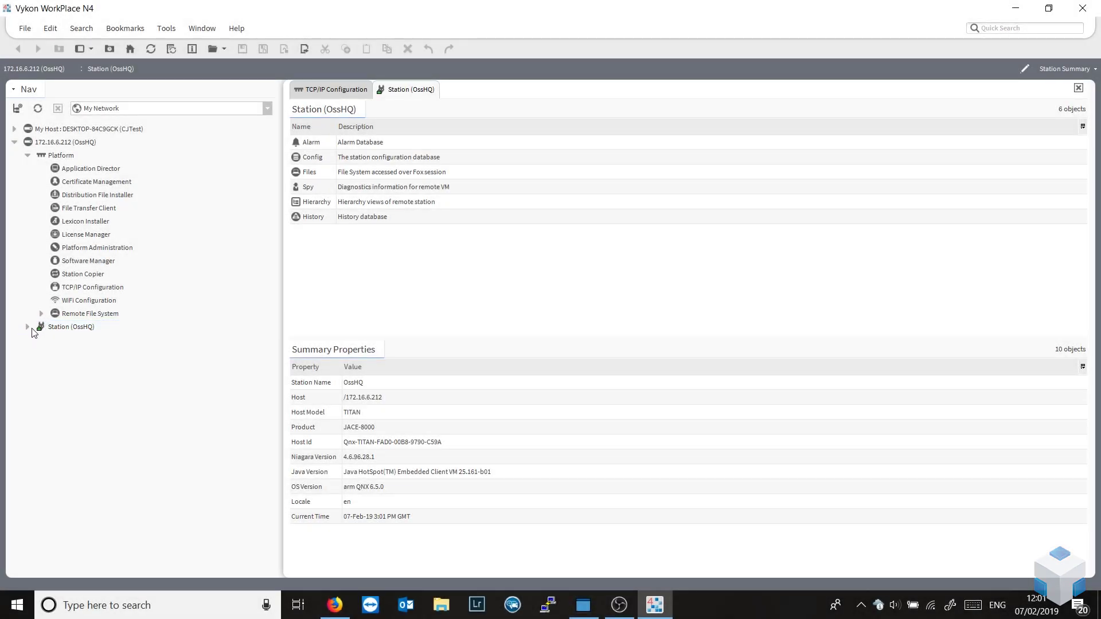
Step: Expand Station > Config > Services > PlatformServices and open the NtpPlatformServiceQnx editor
{"action": "left_click", "coordinate": [27, 327]}
{"action": "left_click", "coordinate": [41, 353]}
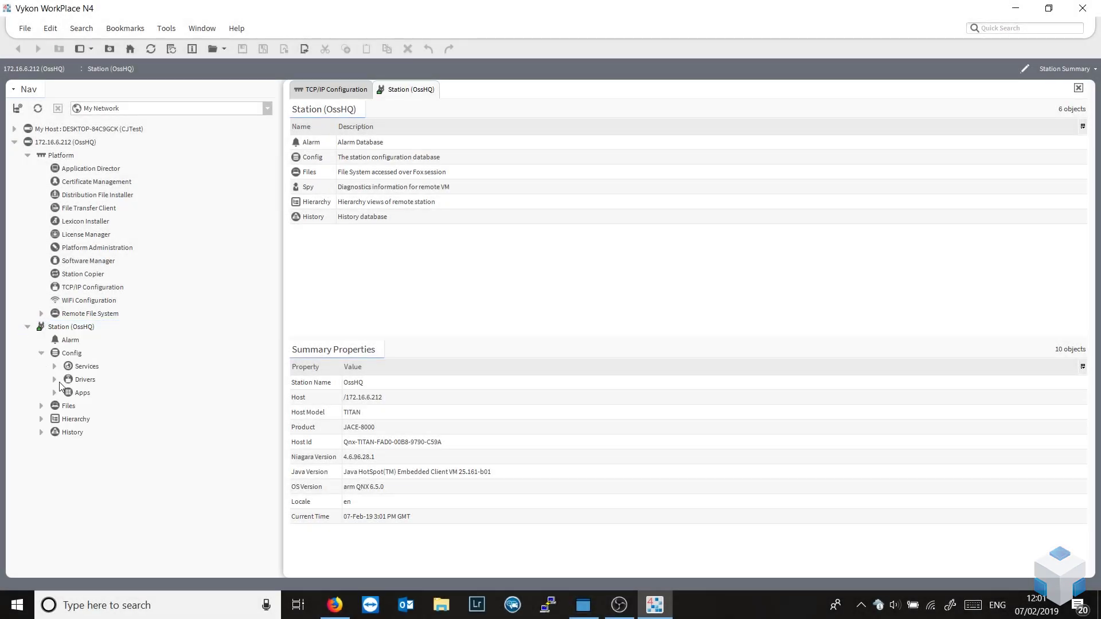
{"action": "left_click", "coordinate": [54, 367]}
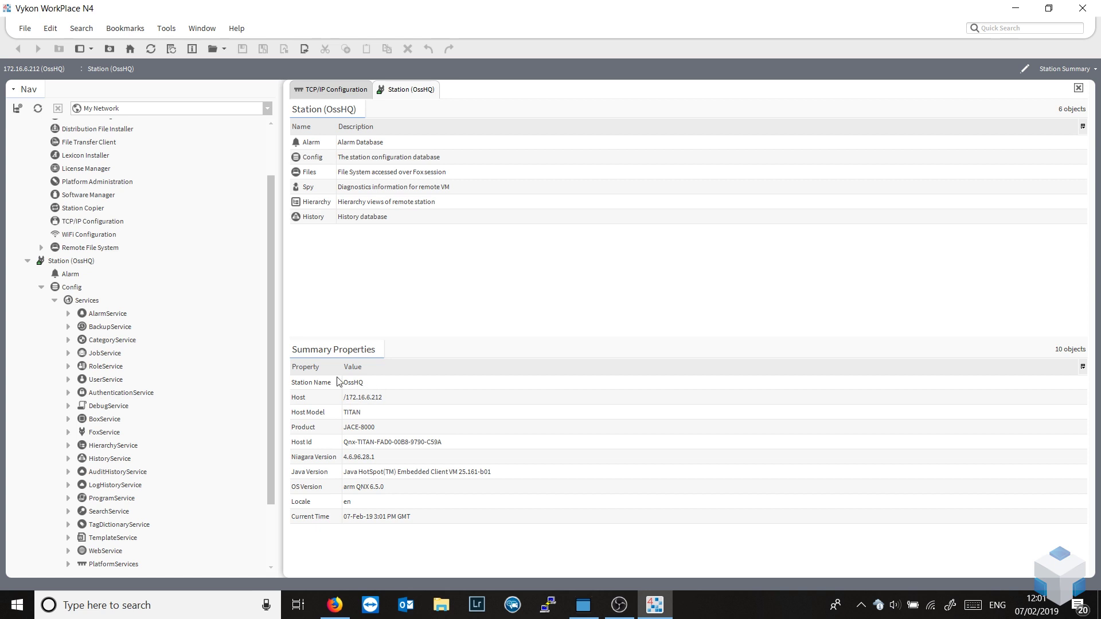
{"action": "left_click_drag", "start_coordinate": [267, 366], "coordinate": [267, 439]}
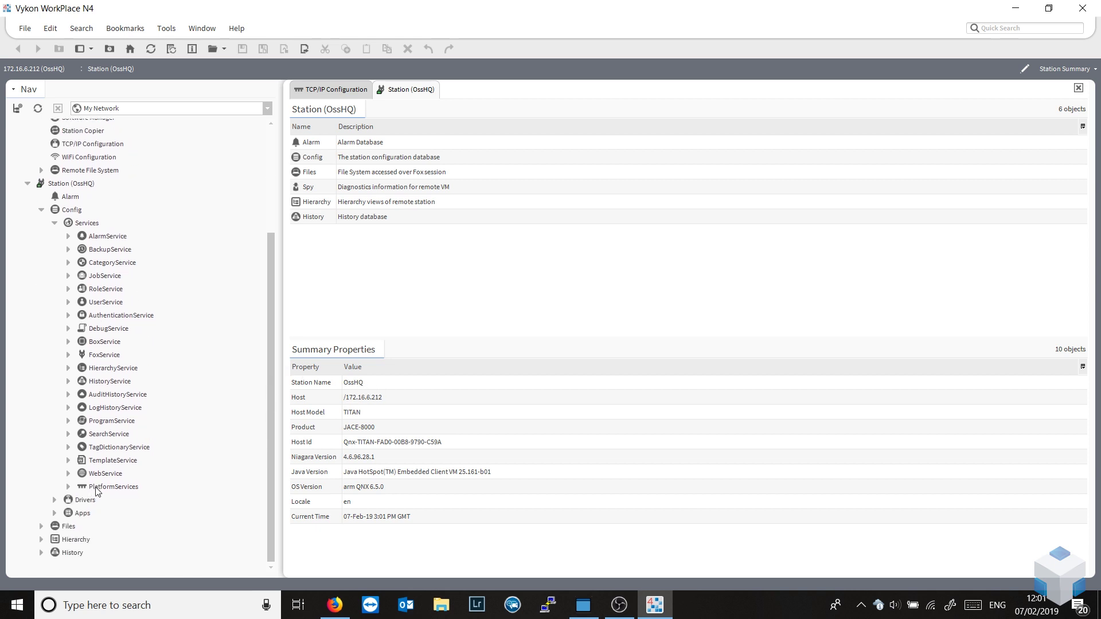
{"action": "left_click", "coordinate": [68, 487]}
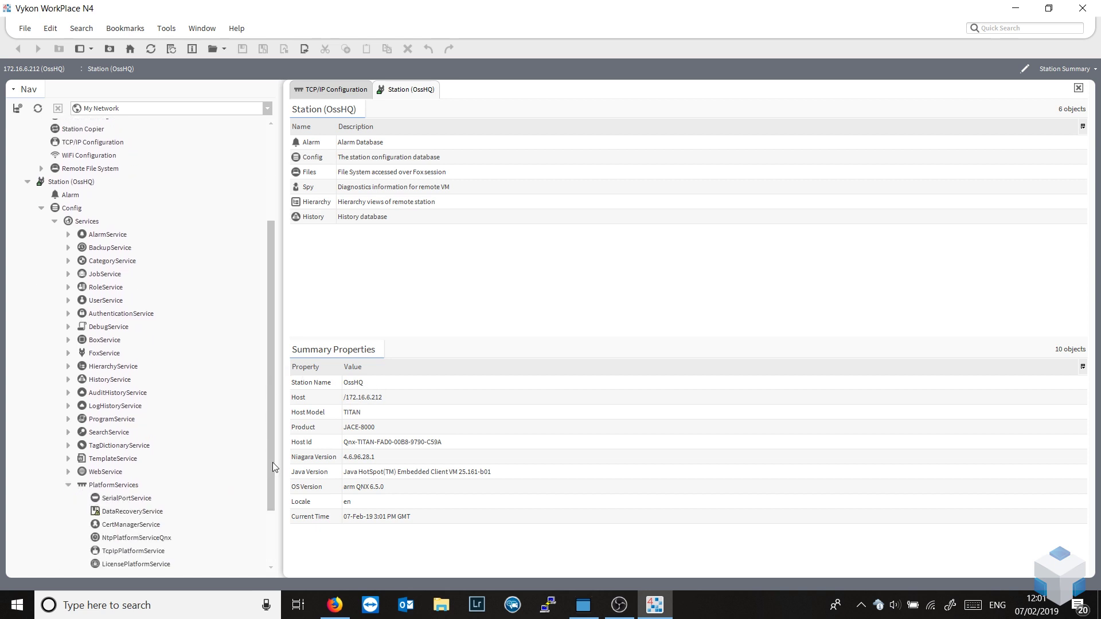
{"action": "scroll", "coordinate": [270, 461], "scroll_direction": "down", "scroll_amount": 2}
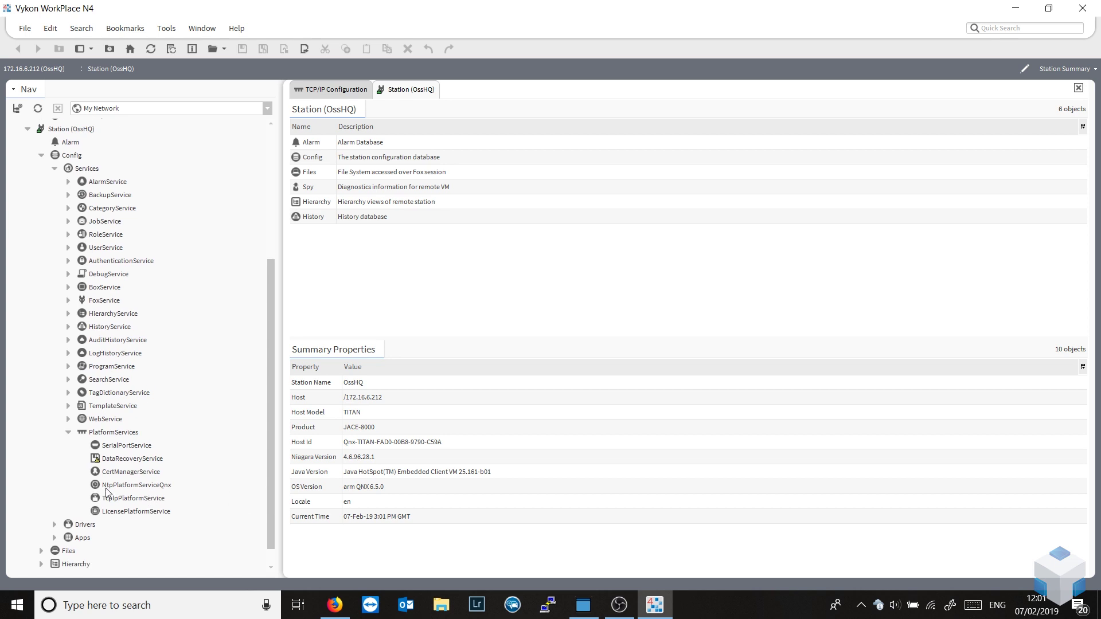
{"action": "left_click", "coordinate": [140, 486]}
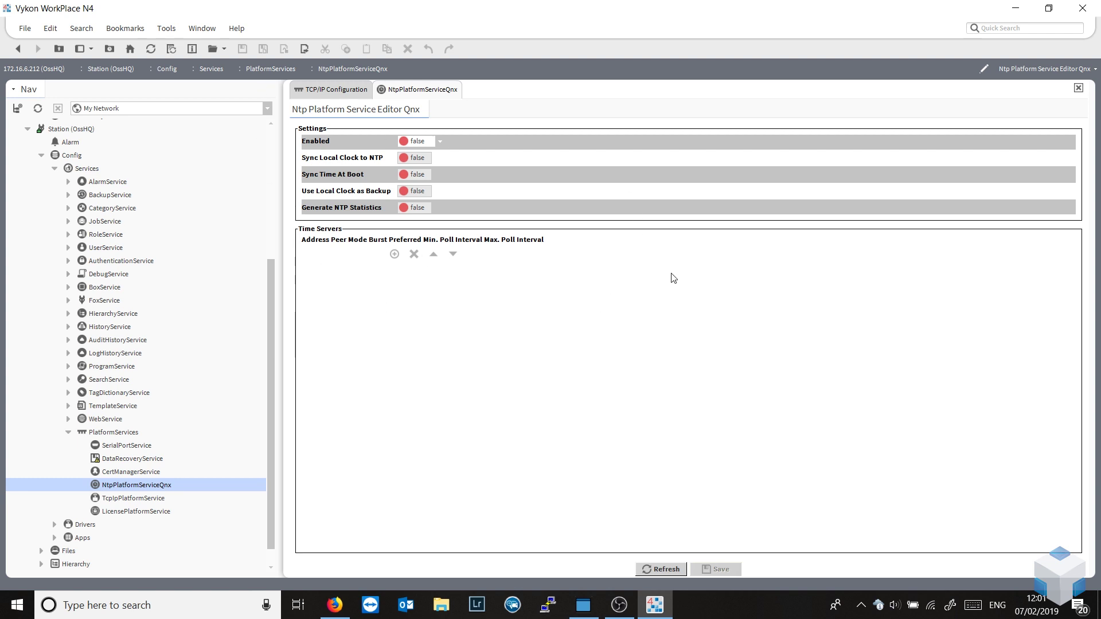
Step: Set Enabled, Sync Local Clock to NTP and Sync Time At Boot to true, then add a blank time-server row
{"action": "left_click", "coordinate": [440, 142]}
{"action": "left_click", "coordinate": [429, 170]}
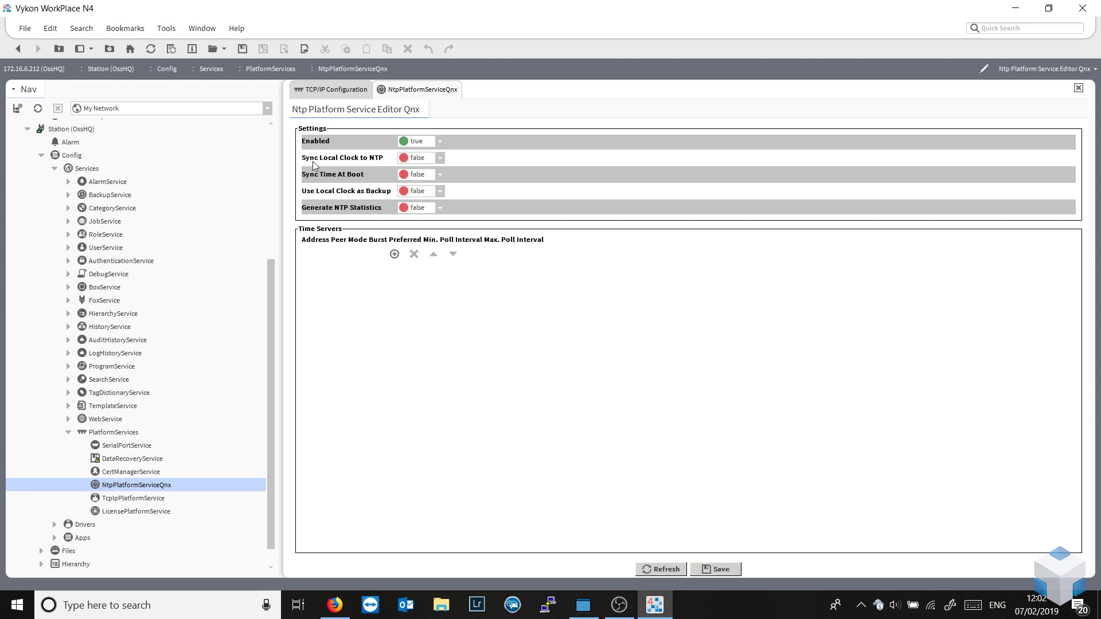
{"action": "left_click", "coordinate": [440, 158]}
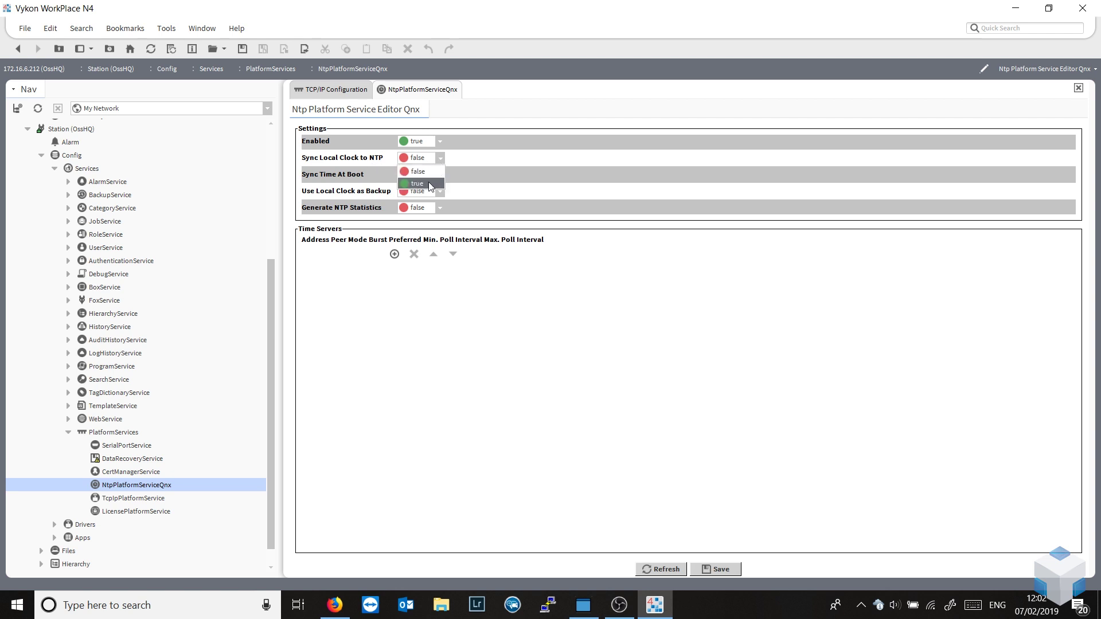
{"action": "left_click", "coordinate": [430, 185]}
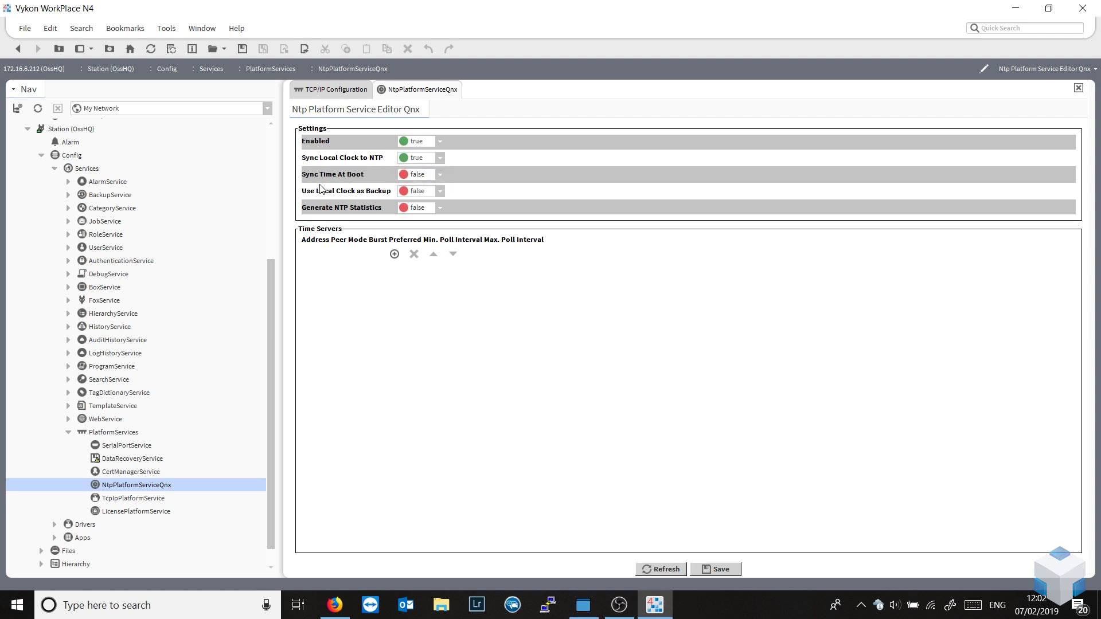
{"action": "left_click", "coordinate": [440, 174]}
{"action": "left_click", "coordinate": [431, 201]}
{"action": "left_click", "coordinate": [394, 254]}
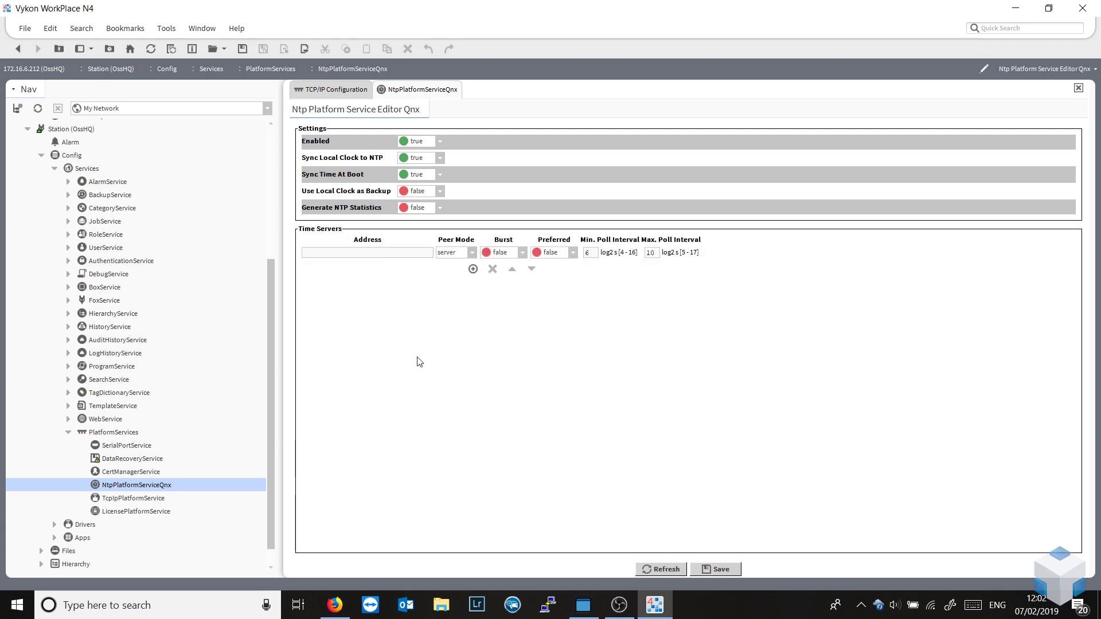
{"action": "left_click", "coordinate": [377, 251]}
Step: Copy the server name pool.ntp.org from the NTP Pool UK zone page in Firefox
{"action": "left_click", "coordinate": [335, 605]}
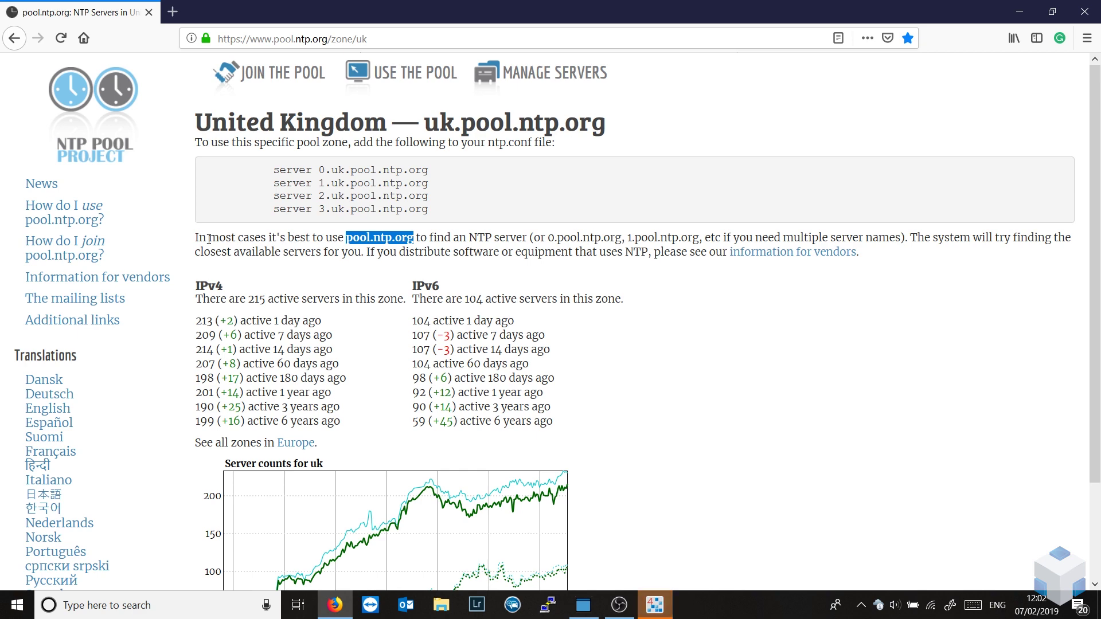
{"action": "right_click", "coordinate": [390, 238]}
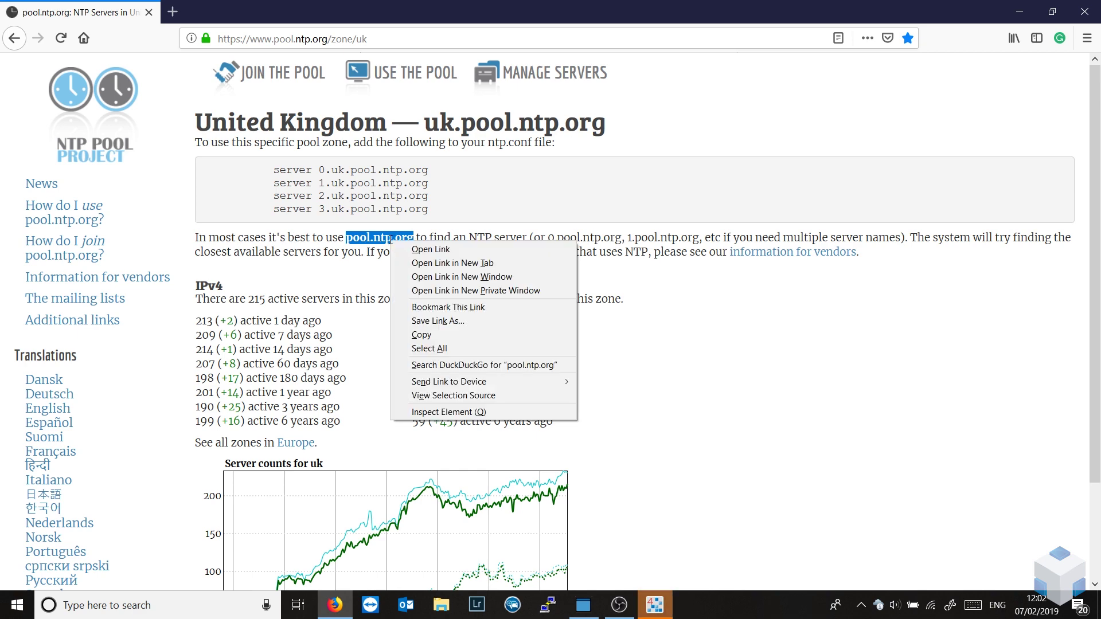
{"action": "left_click", "coordinate": [424, 334]}
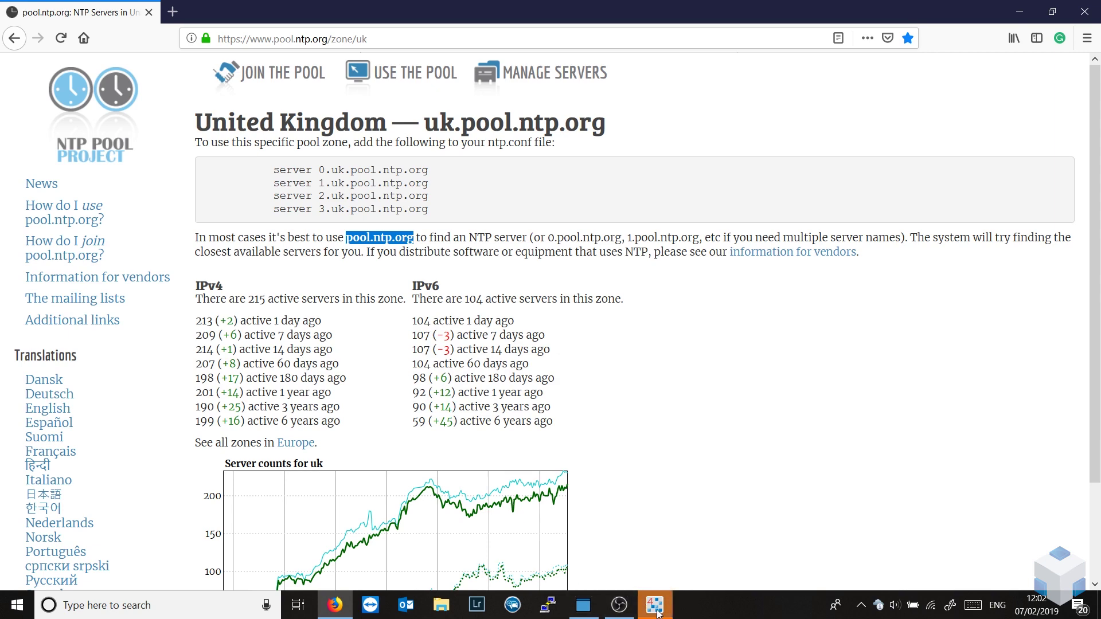
Step: Paste pool.ntp.org as the time-server address, set Preferred to true, and save
{"action": "key", "text": "alt+Tab"}
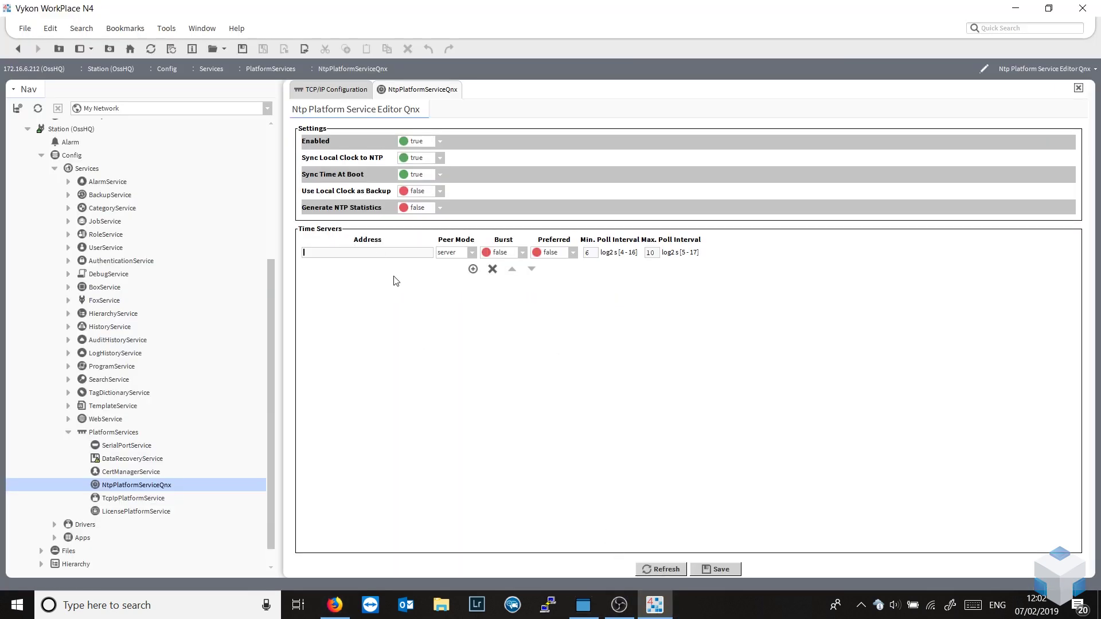
{"action": "key", "text": "ctrl+v"}
{"action": "left_click", "coordinate": [572, 257]}
{"action": "left_click", "coordinate": [569, 278]}
{"action": "left_click", "coordinate": [722, 569]}
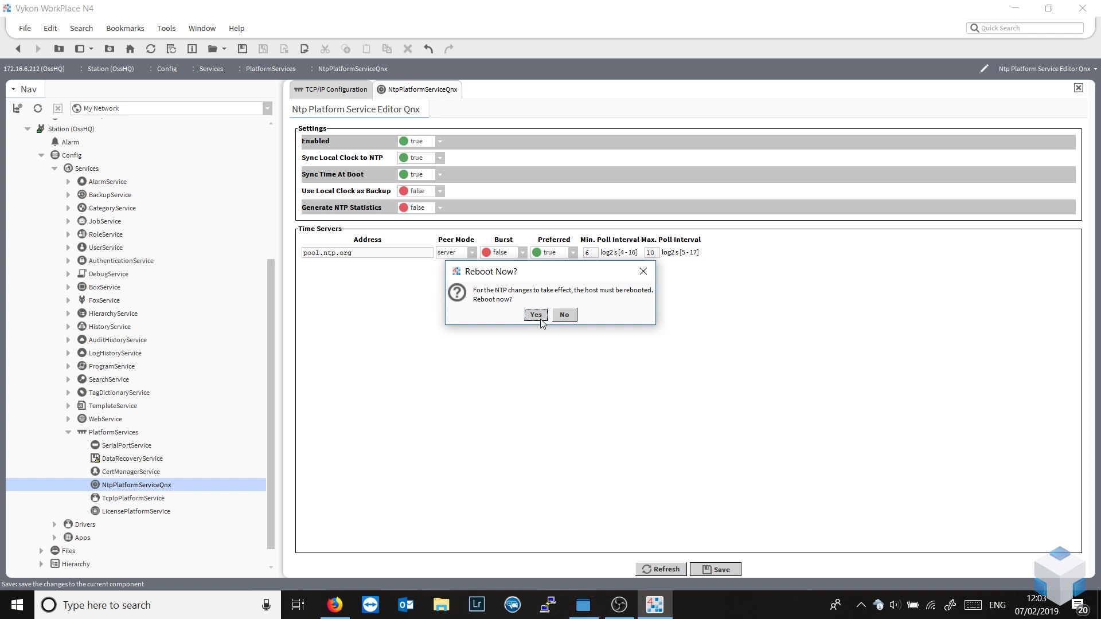
Step: Confirm the host reboot, then check the OssHQ summary shows 07-Feb-19 12:21 PM GMT
{"action": "left_click", "coordinate": [536, 315]}
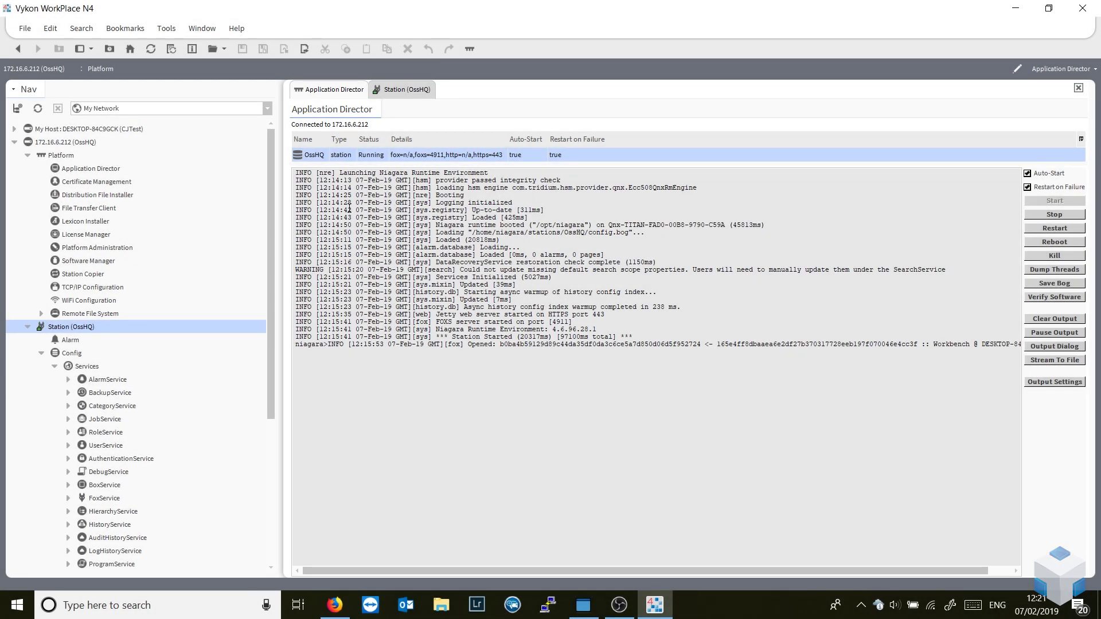
{"action": "left_click_drag", "start_coordinate": [296, 203], "coordinate": [395, 204]}
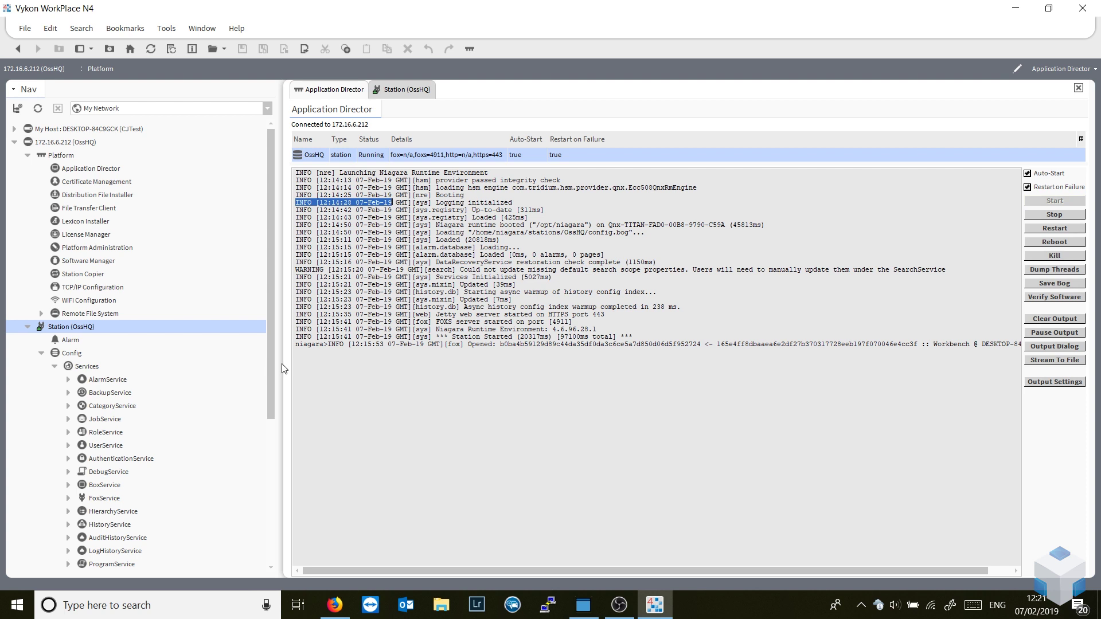
{"action": "left_click_drag", "start_coordinate": [270, 361], "coordinate": [270, 443]}
{"action": "left_click", "coordinate": [394, 92]}
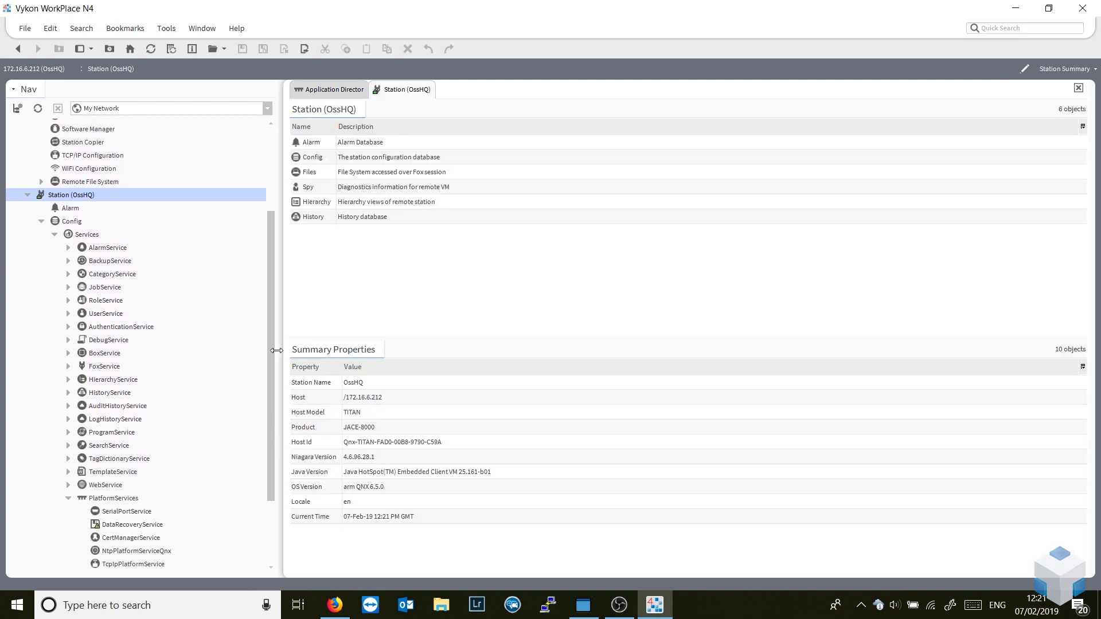
Step: Open Views > Spy Local on NtpPlatformServiceQnx to confirm enabled, ntp and syncAtBoot are true
{"action": "left_click_drag", "start_coordinate": [271, 351], "coordinate": [267, 391]}
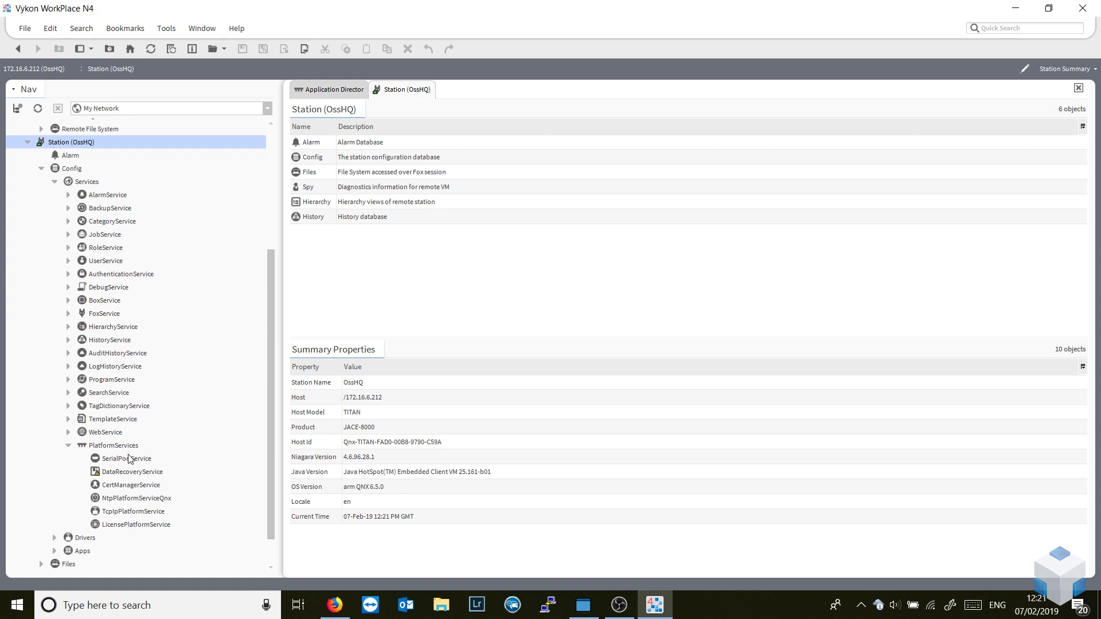
{"action": "right_click", "coordinate": [144, 502]}
{"action": "mouse_move", "coordinate": [229, 184]}
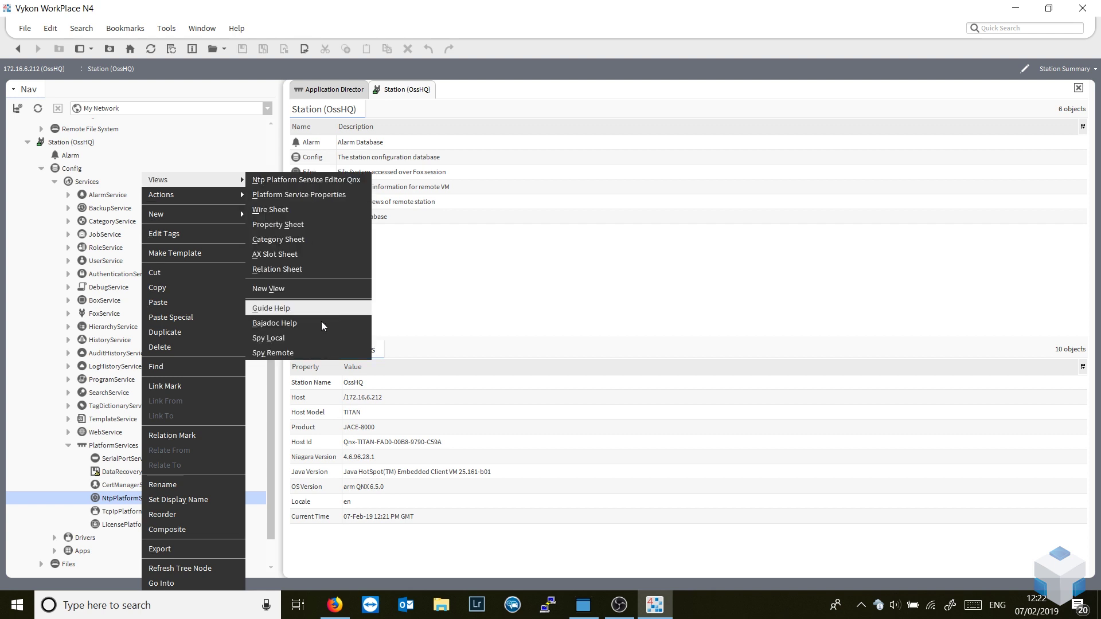
{"action": "left_click", "coordinate": [308, 338]}
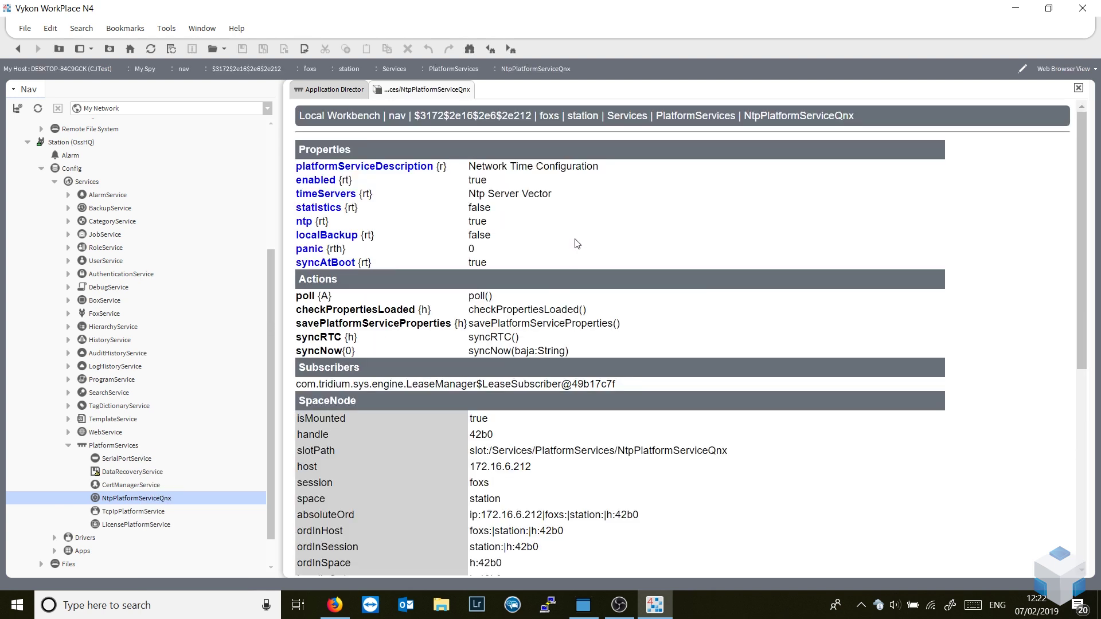